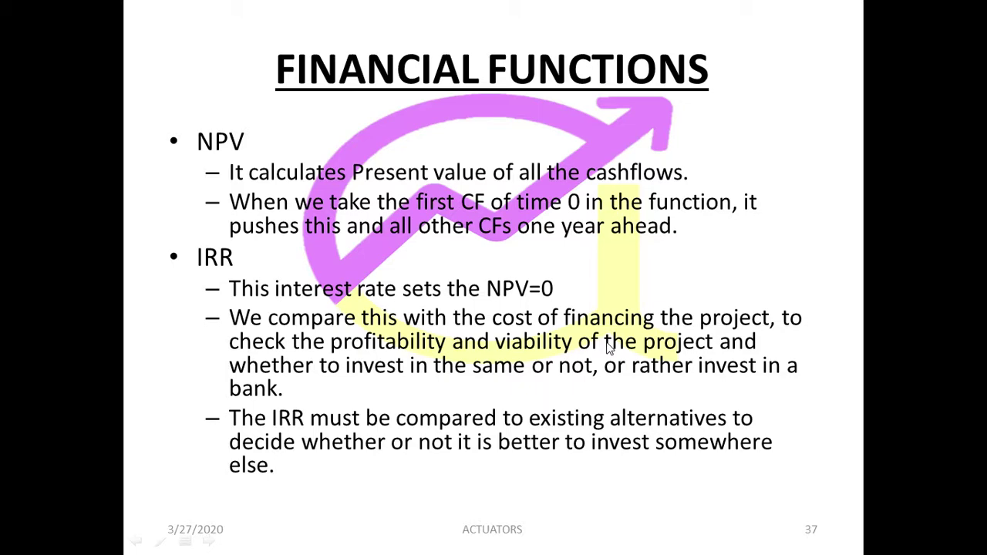
Switch to the Excel workbook and calculate the internal rate of return in H21 with =IRR(C21:C26)
key(alt+Tab)
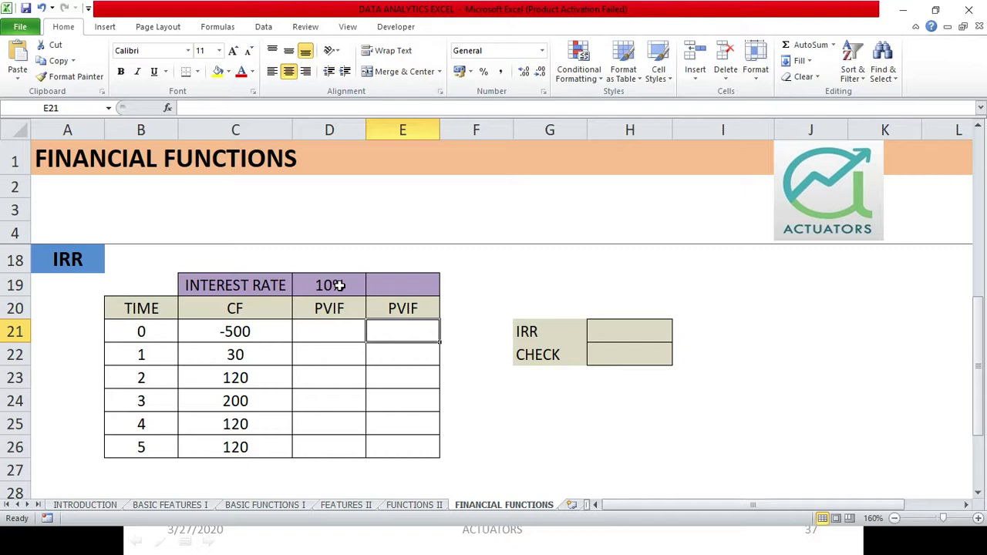
click(613, 326)
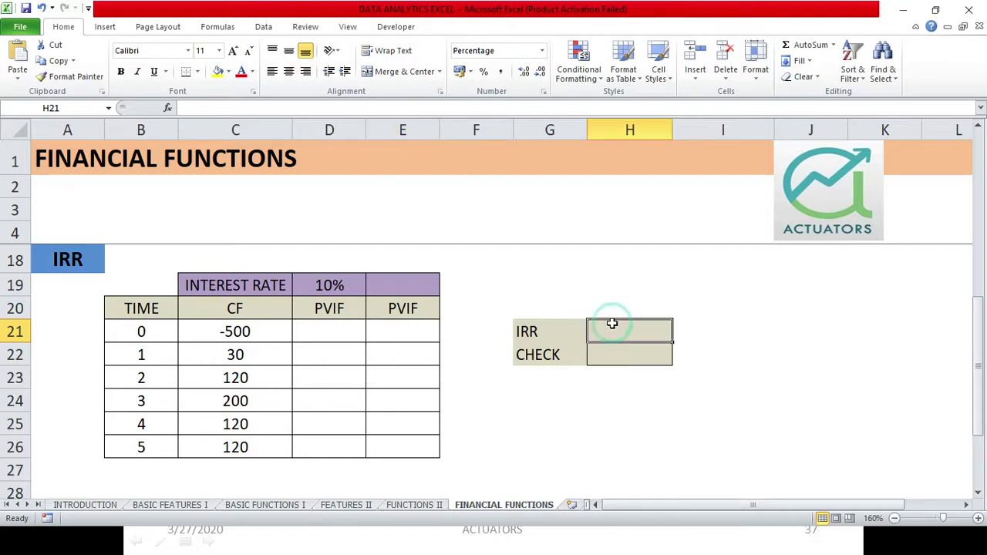
text(=)
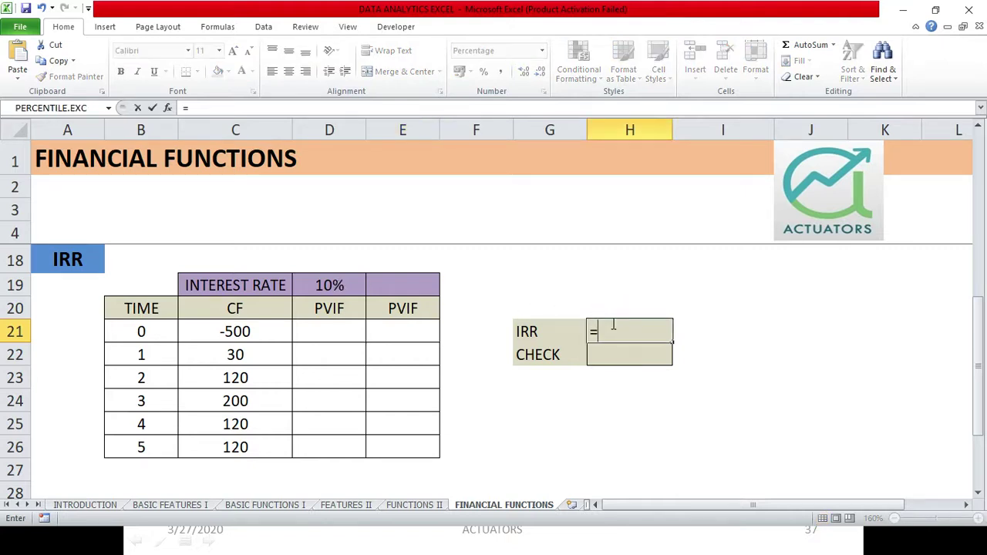
text(IFF)
key(BackSpace)
key(BackSpace)
text(RR)
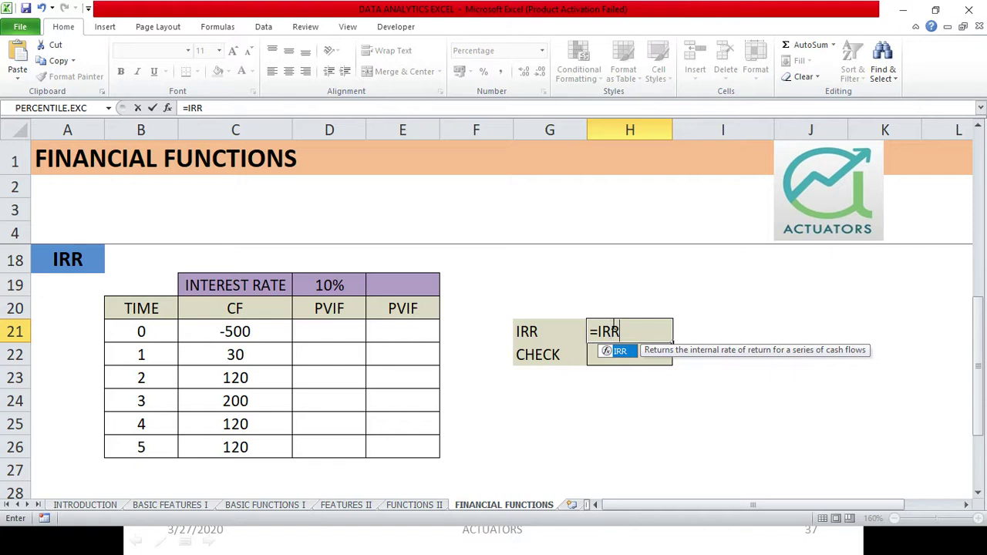
text(()
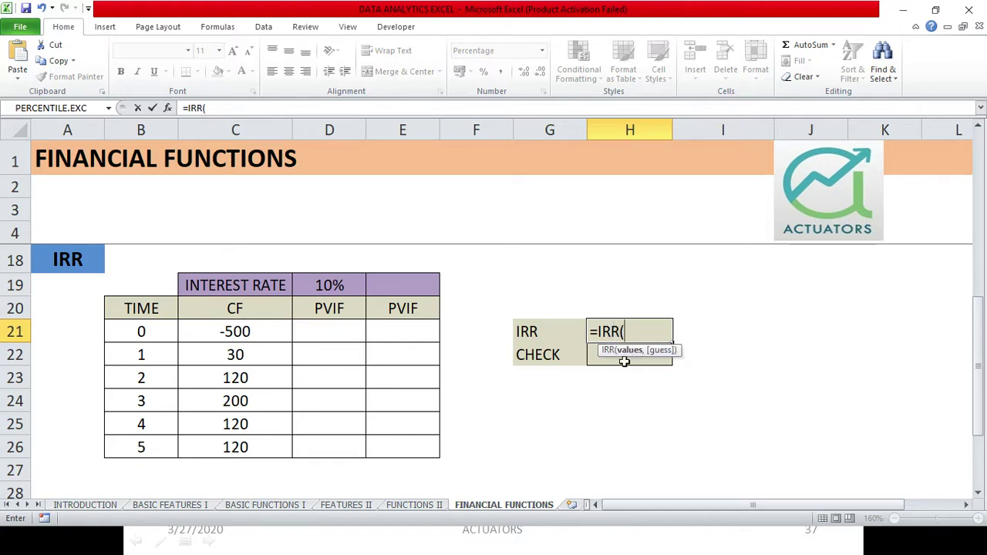
drag(238, 327, 235, 451)
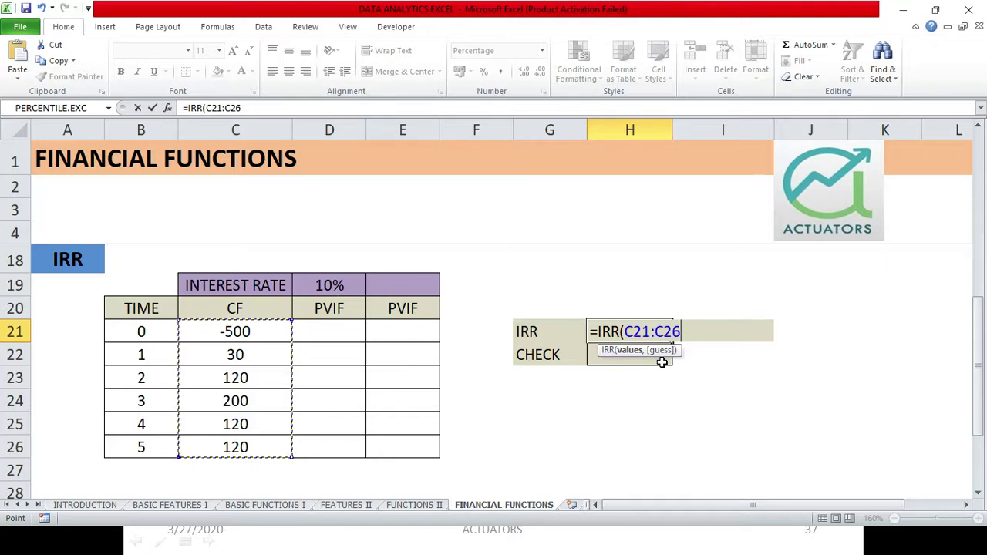
text())
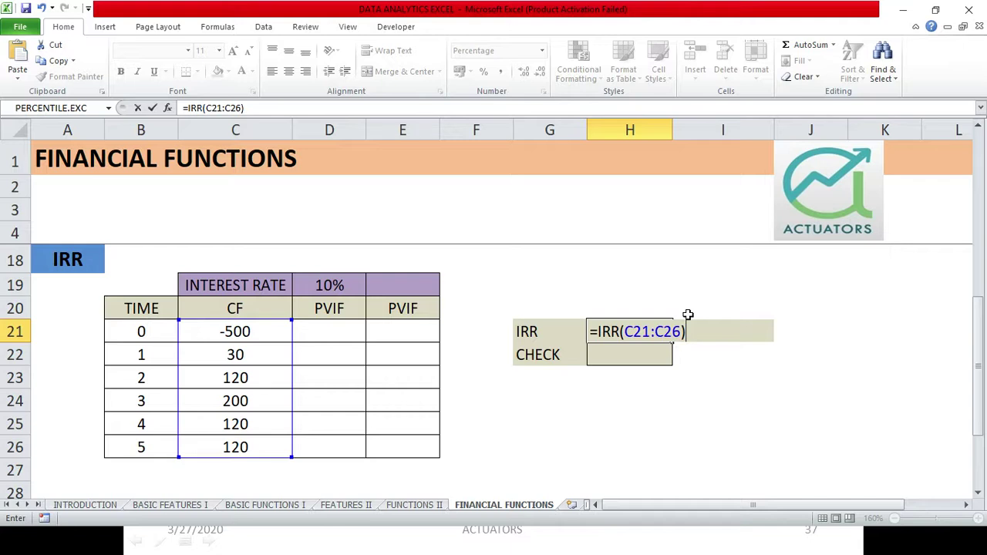
key(Return)
click(642, 331)
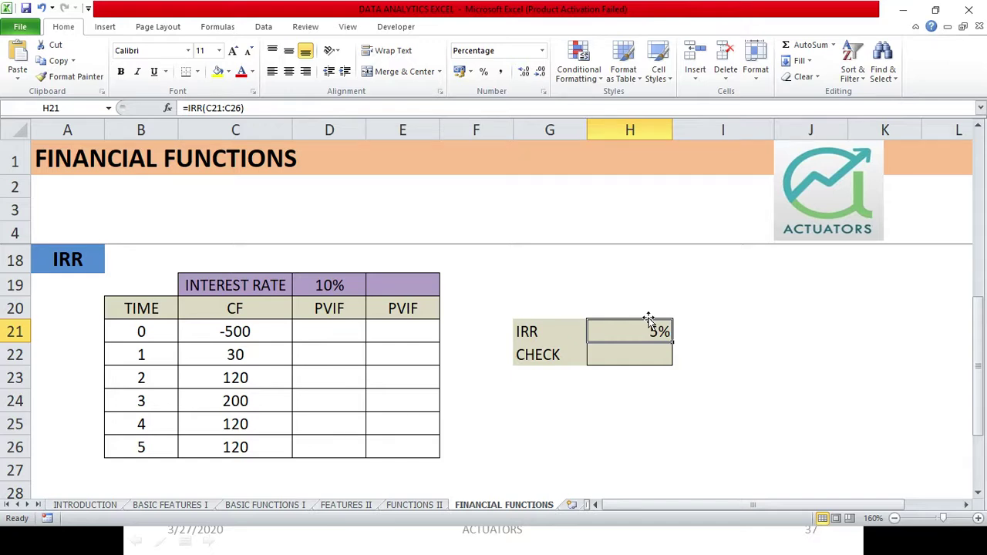
Link the empty interest rate cell E19 to the IRR result in H21
click(423, 332)
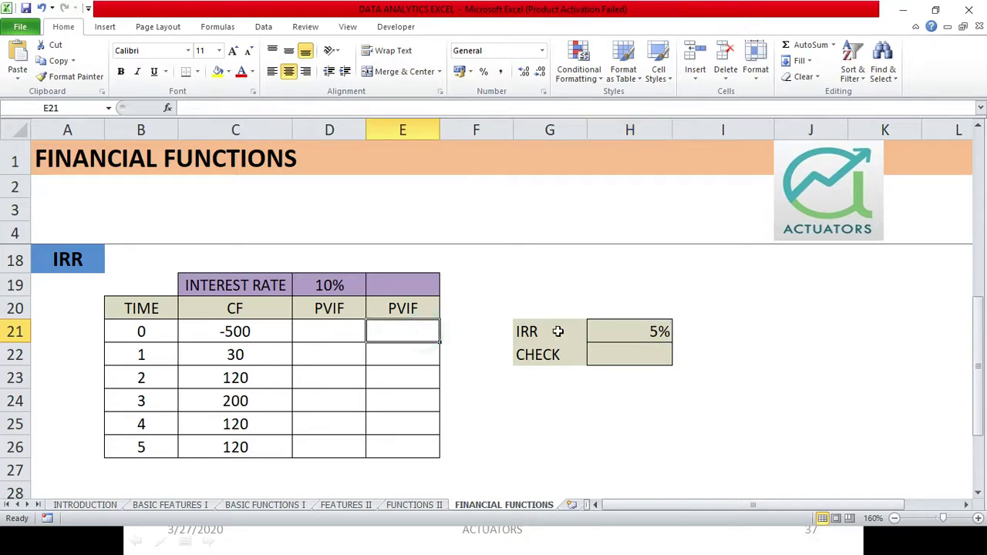
click(661, 325)
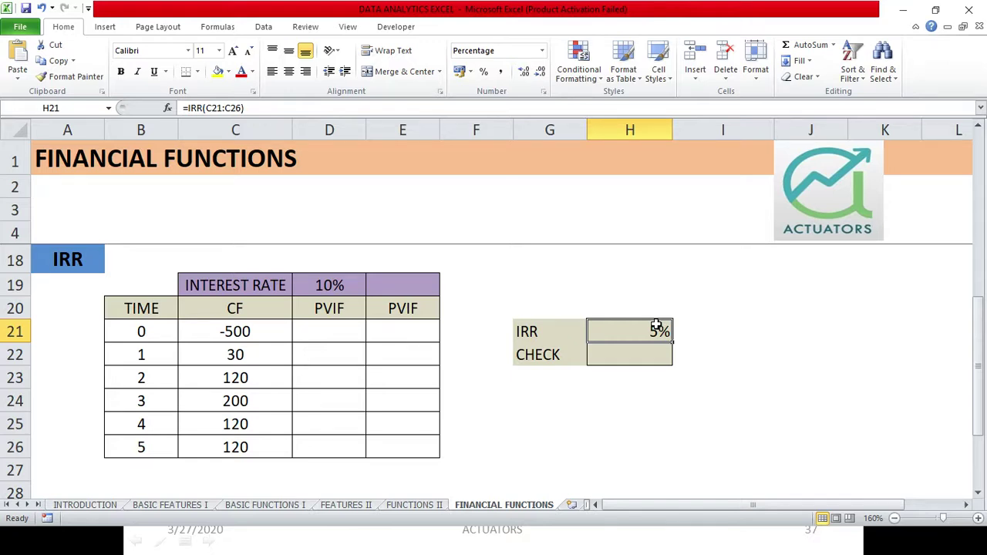
click(401, 286)
text(=)
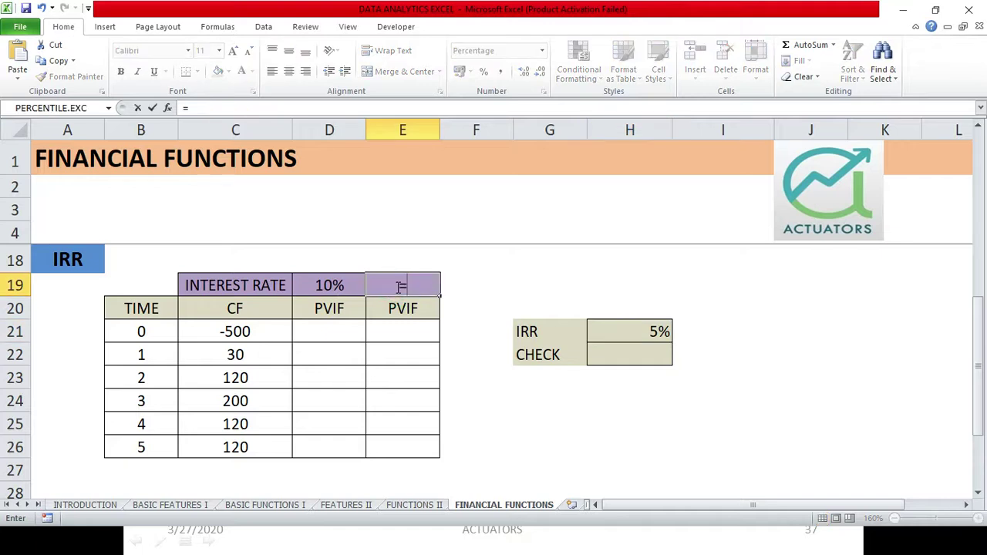
click(631, 332)
key(Return)
Discount the time 0 cash flow at the IRR in E21 with =C21/(1+$E$19)^B21
key(Return)
text(=)
key(Left)
key(Left)
key(Left)
key(Right)
text(/(1+)
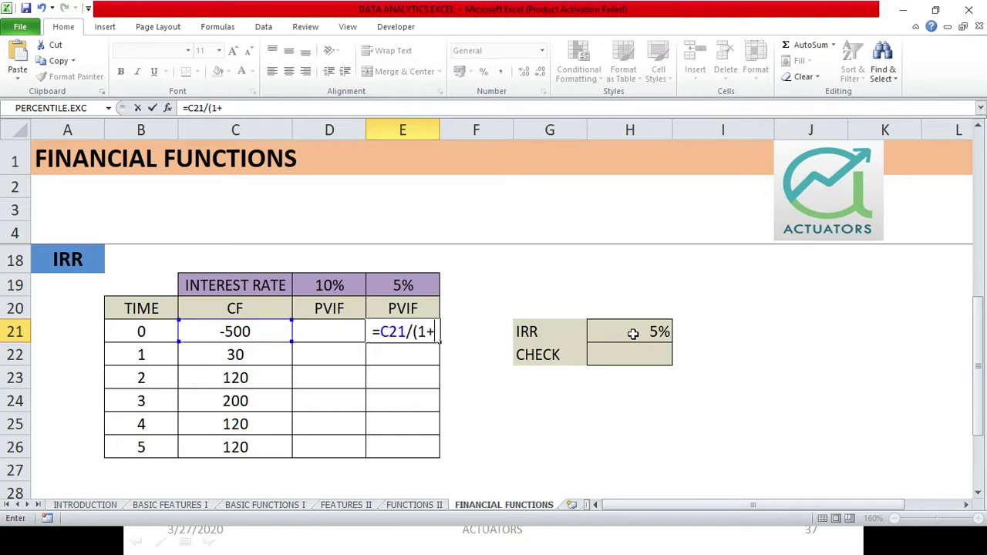
click(414, 284)
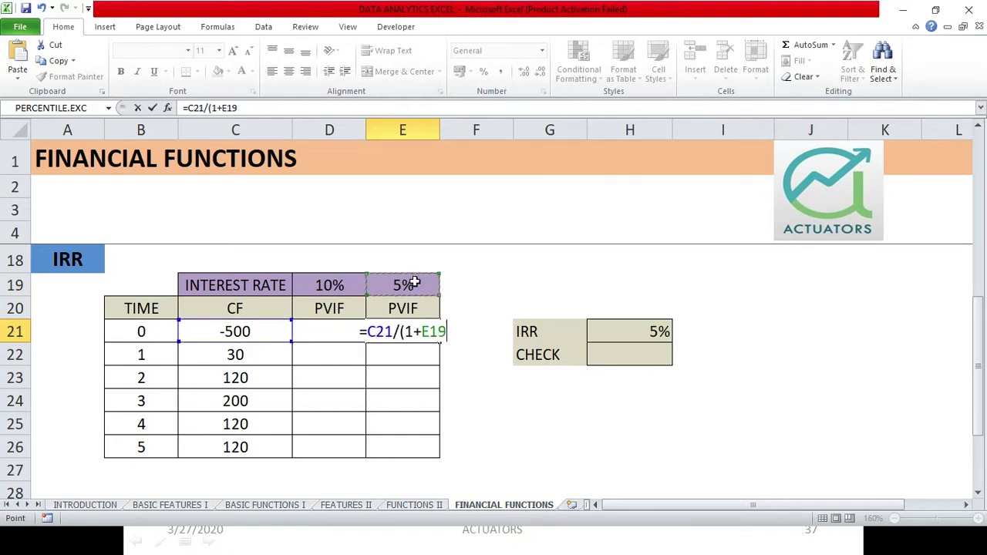
key(F4)
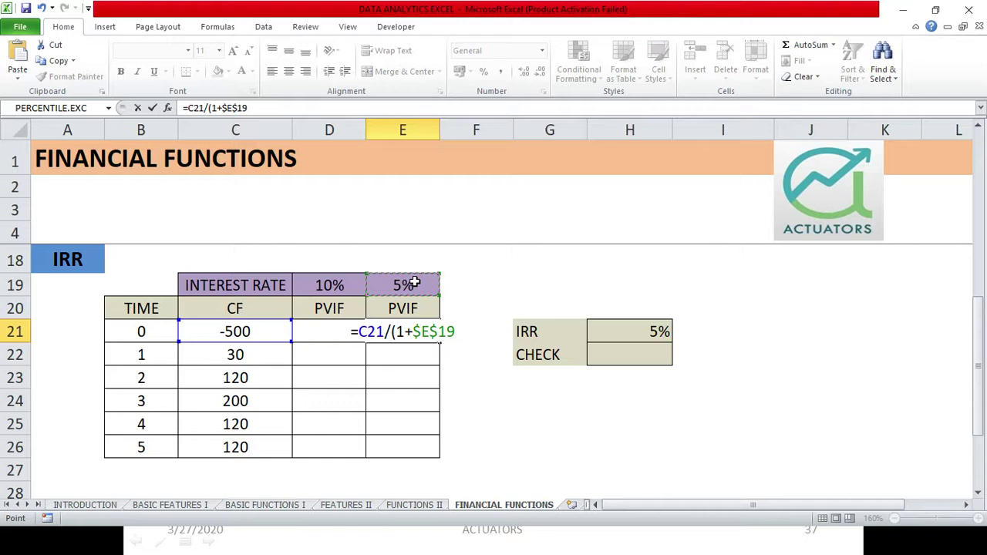
text()^)
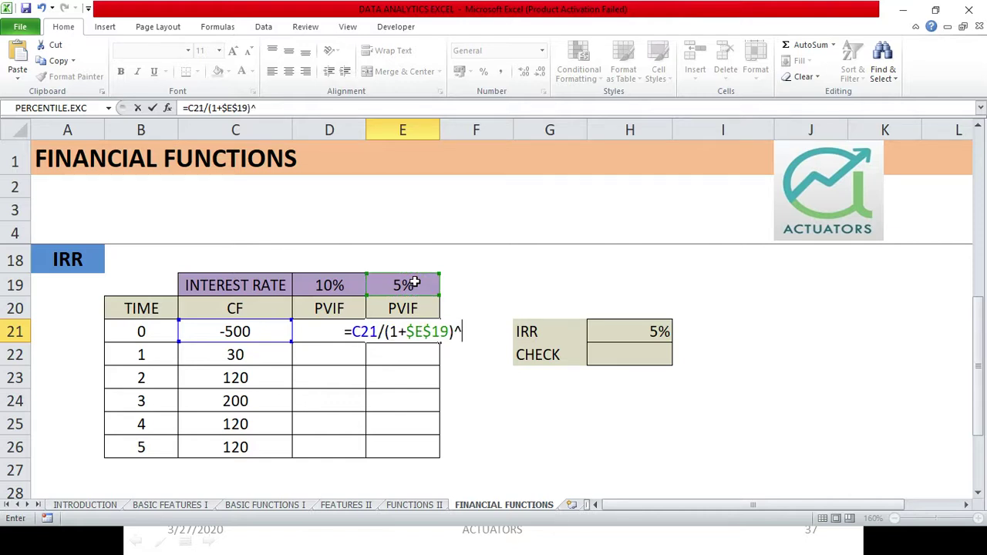
click(159, 331)
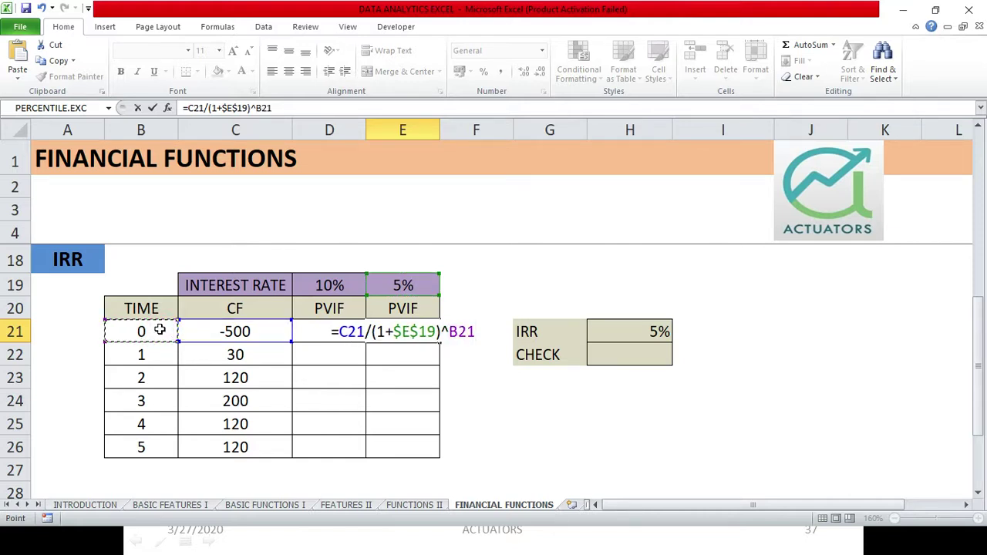
key(Return)
Fill the E21 present value formula down through E26 and inspect the copied formula
click(428, 333)
double_click(438, 342)
double_click(419, 332)
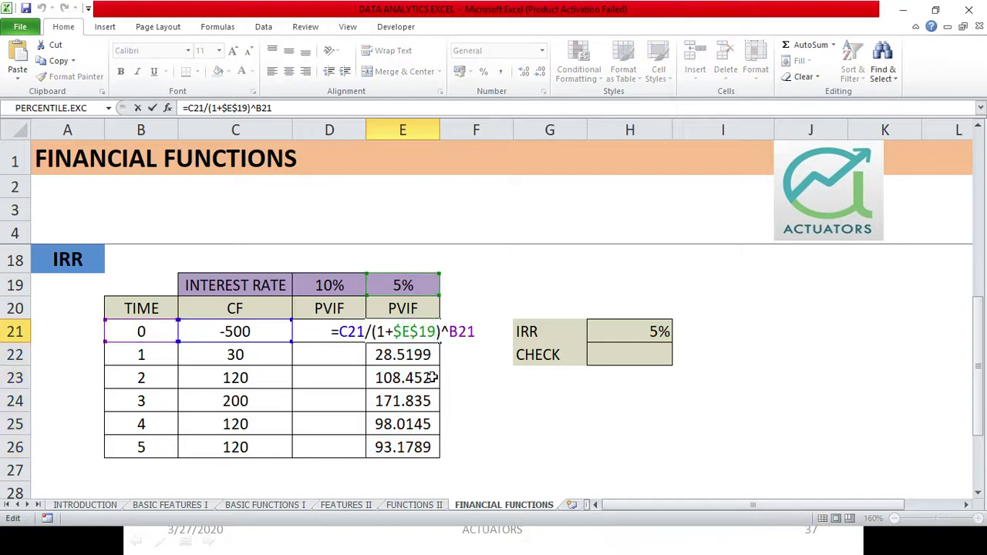
click(422, 355)
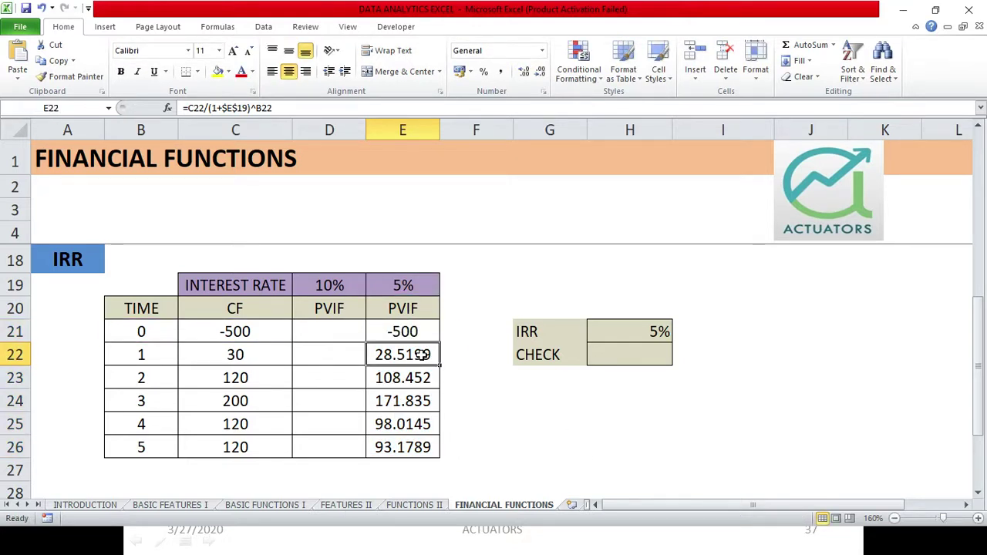
Total the present values discounted at the IRR in the CHECK cell H22 with =SUM(E21:E26)
click(629, 361)
text(=)
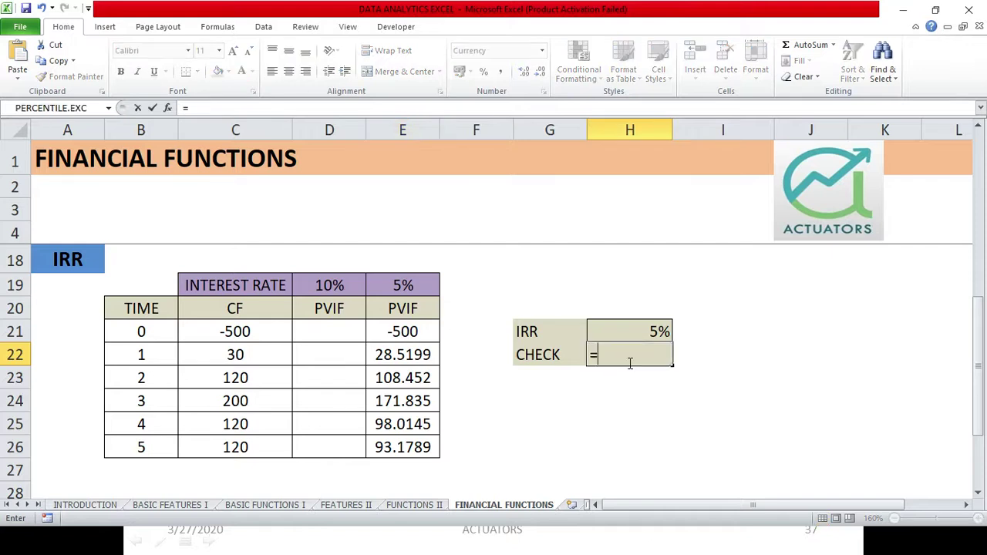
text(SUM()
drag(430, 331, 413, 441)
text())
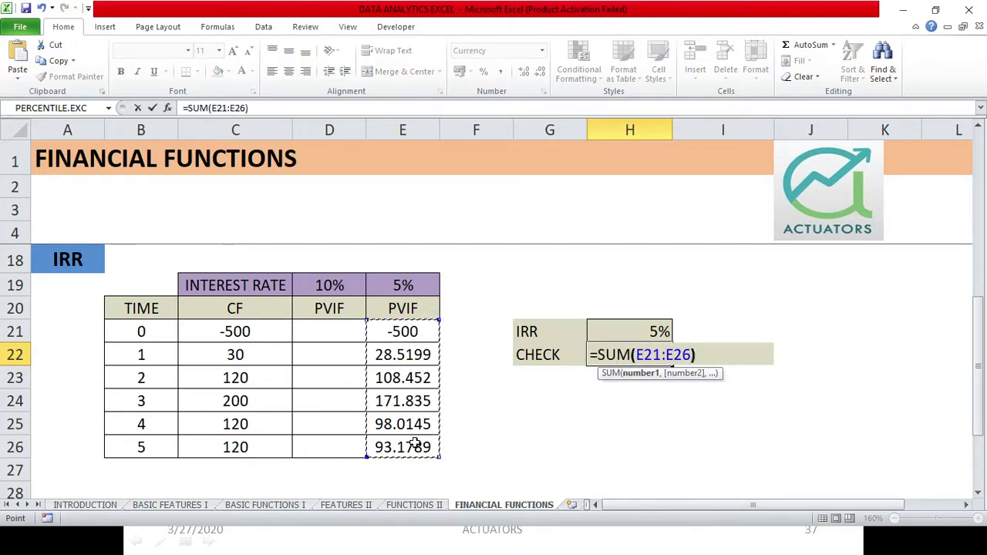
key(Return)
click(650, 353)
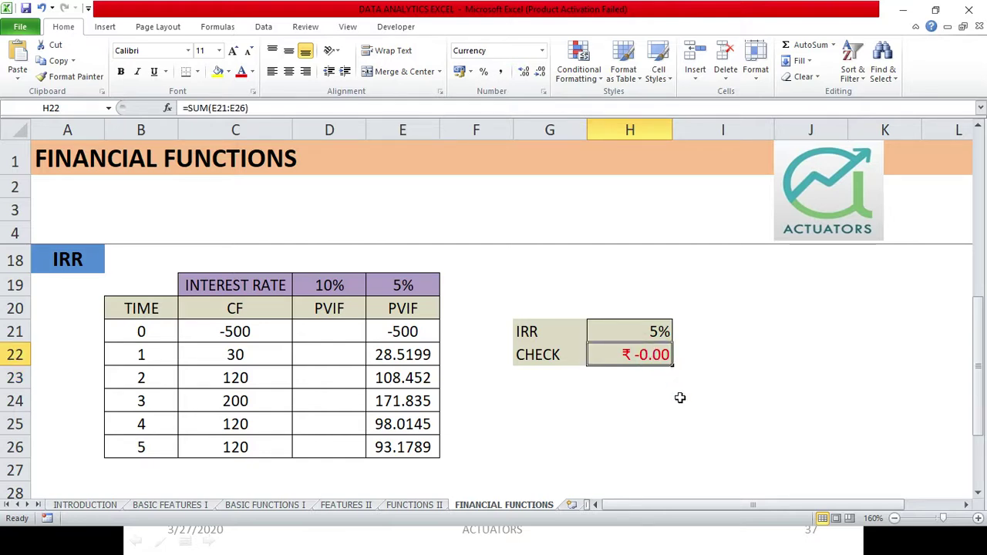
click(642, 337)
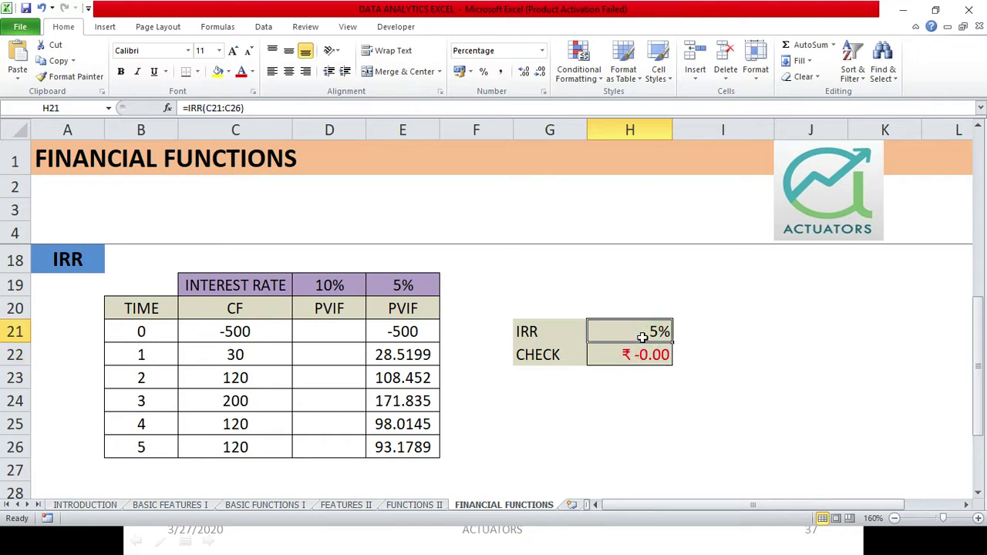
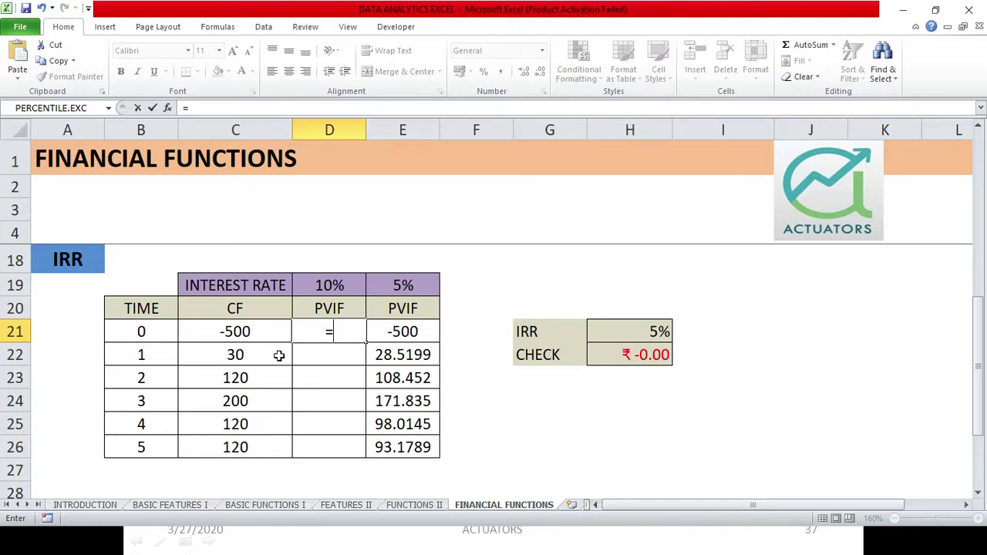
Discount the cash flows at the 10% rate with =C21/(1+$D$19)^B21 in D21, filled down through D26
click(247, 332)
text(/)
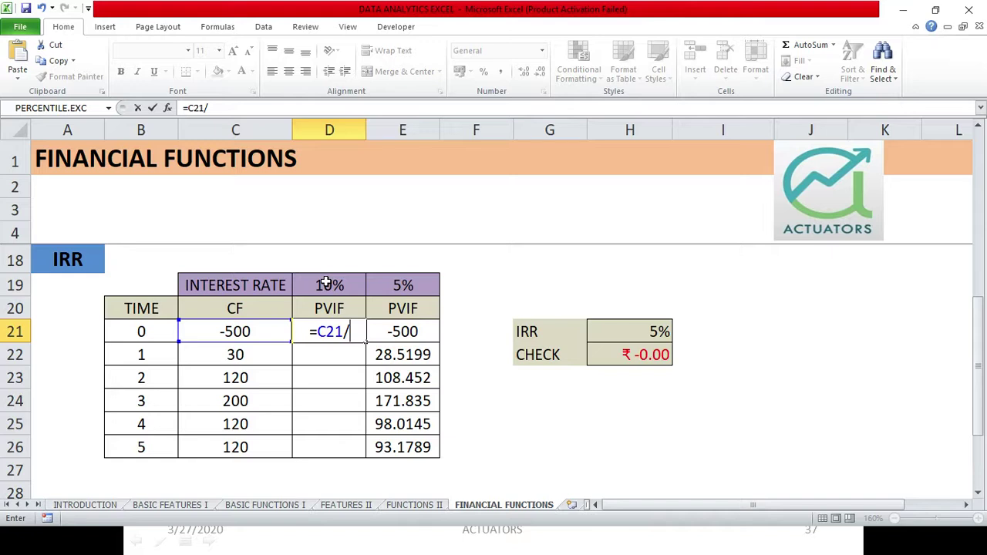
text((1+)
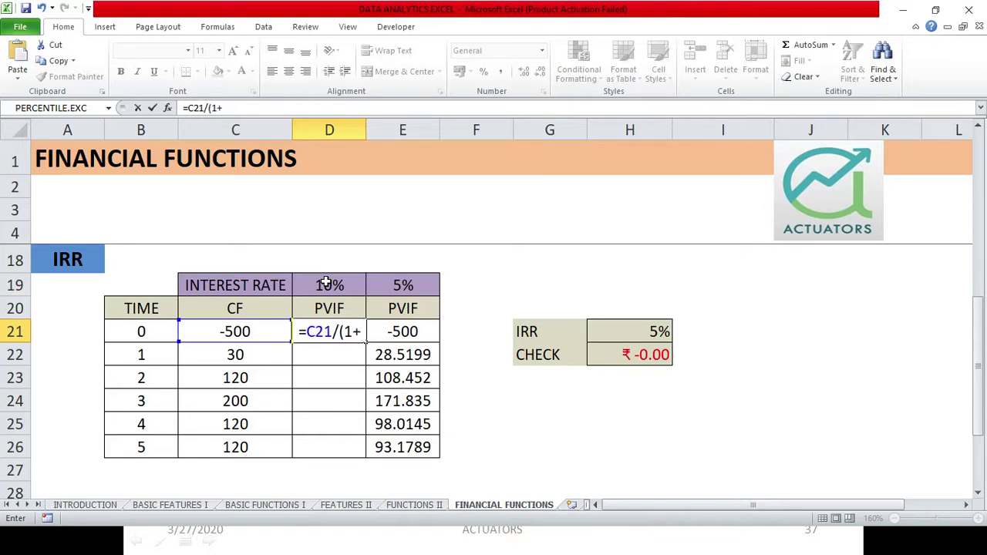
click(327, 284)
key(F4)
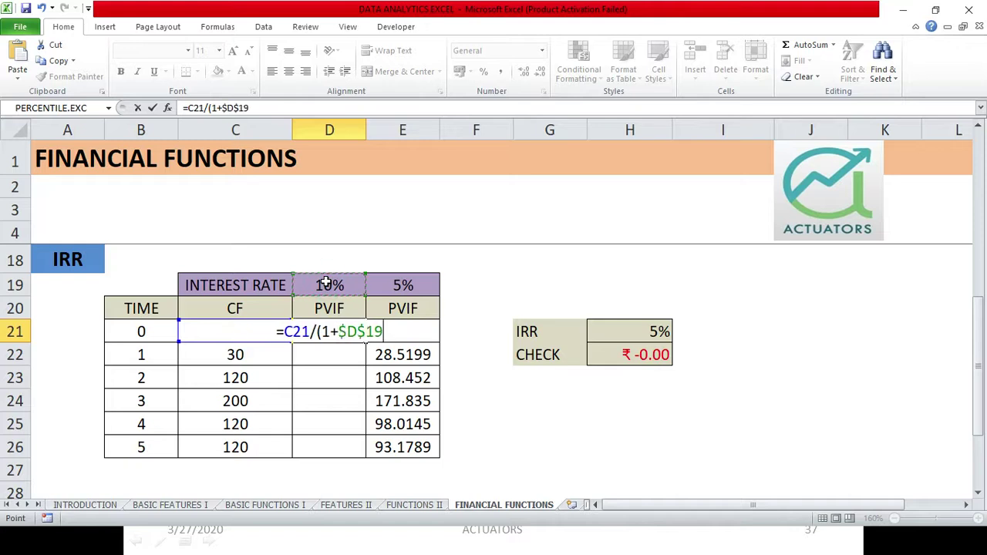
text()^)
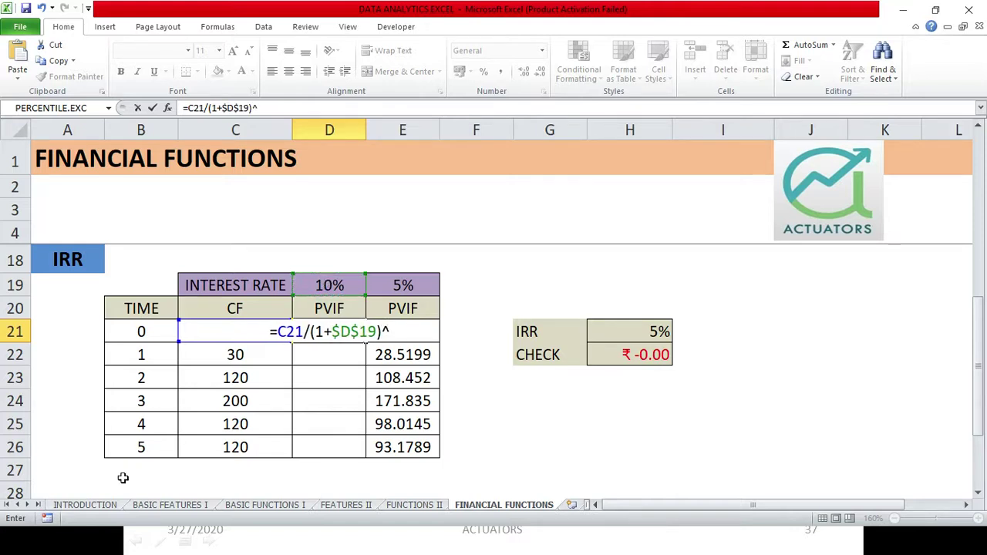
click(158, 326)
key(Return)
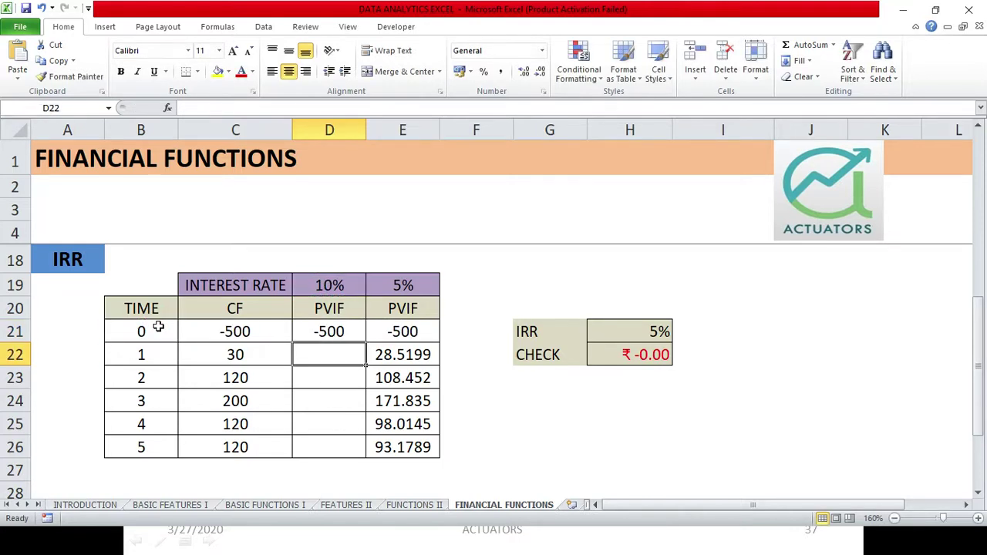
click(332, 327)
double_click(367, 342)
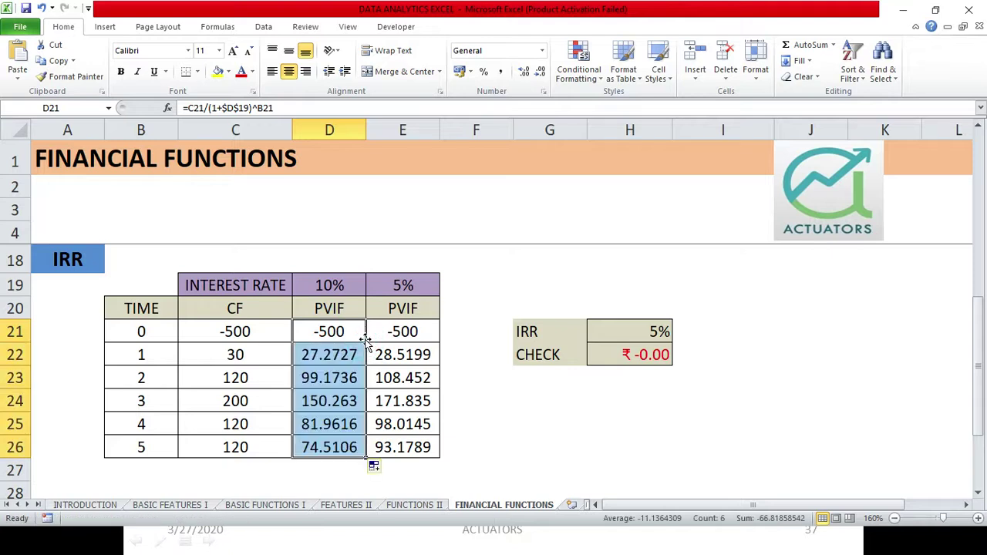
Total the present values at the 10% rate in D27 with =SUM(D21:D26)
click(328, 480)
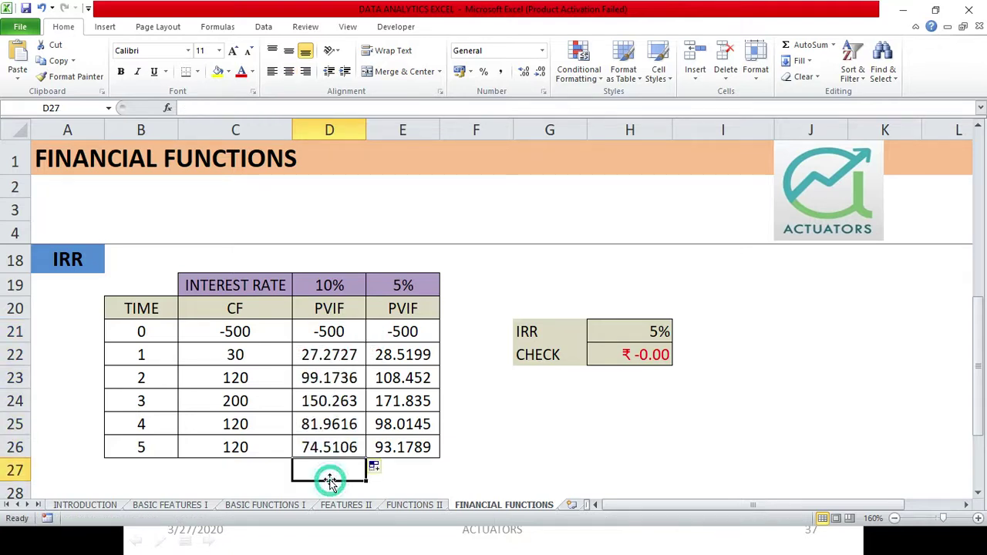
text(=SUM()
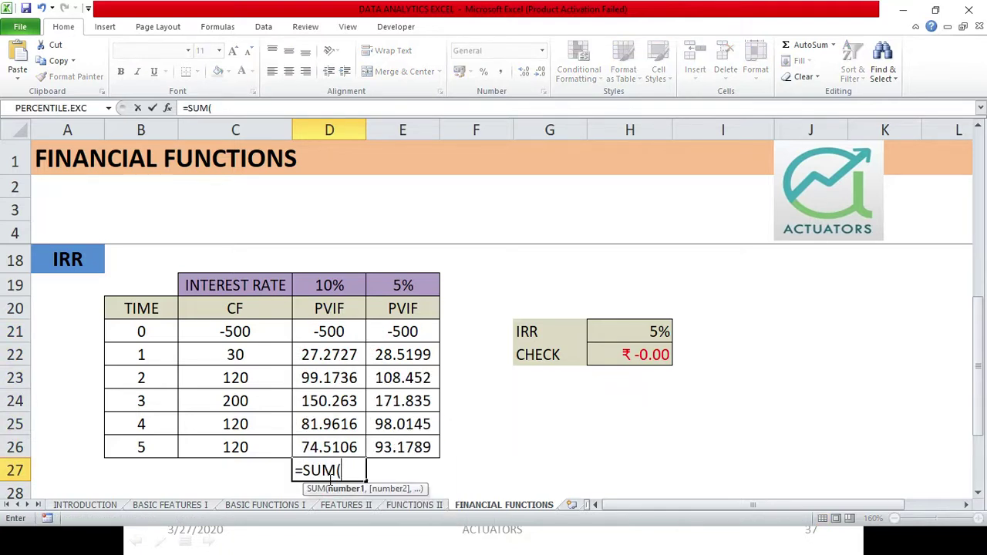
drag(351, 333, 355, 444)
text())
key(Return)
click(404, 463)
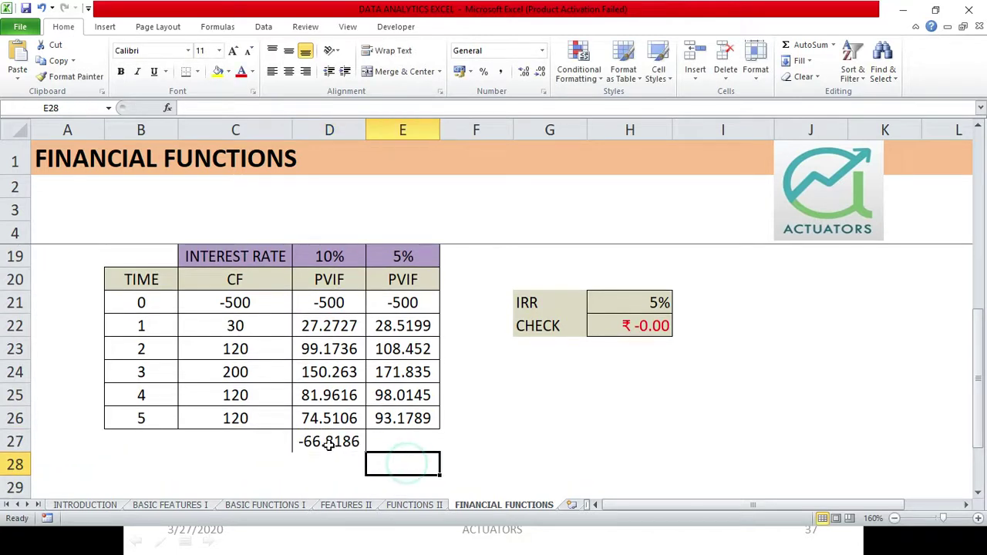
click(330, 441)
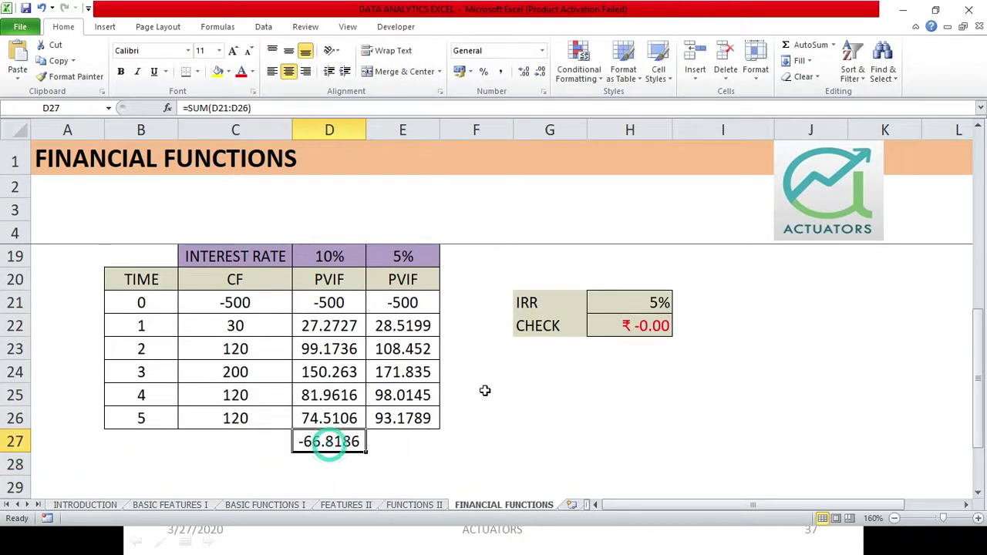
Apply All Borders to the total in D27
click(197, 71)
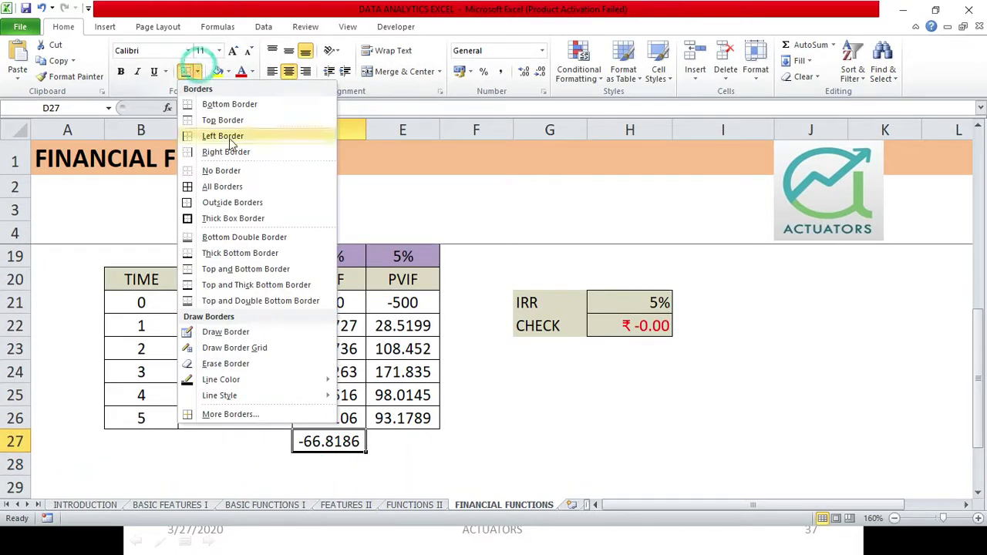
click(224, 187)
click(553, 444)
click(335, 440)
key(Up)
key(Up)
key(Up)
key(Up)
key(Up)
key(Up)
key(Up)
key(Up)
key(Up)
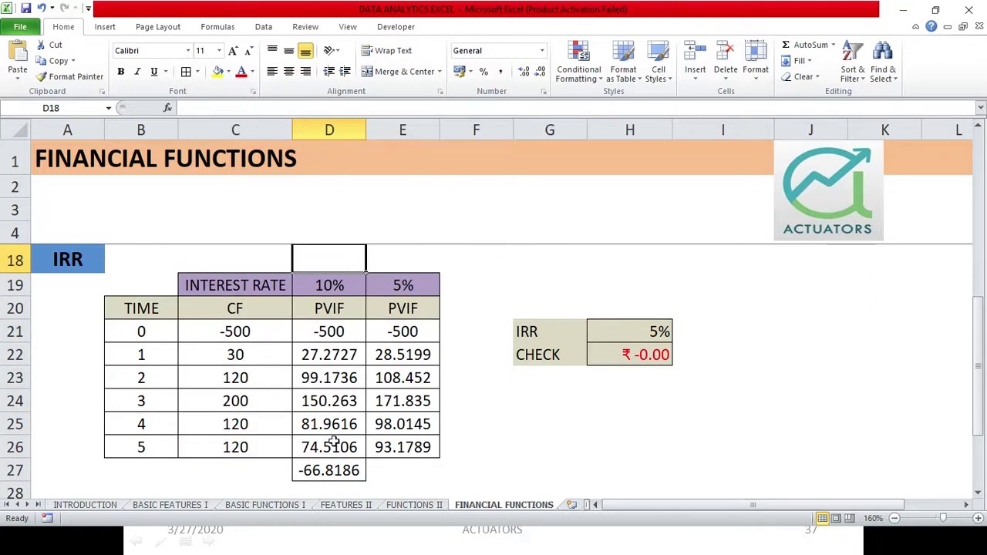
Run Goal Seek to set the present value total in D27 to 0 by changing the interest rate in D19, and keep the solution
click(330, 471)
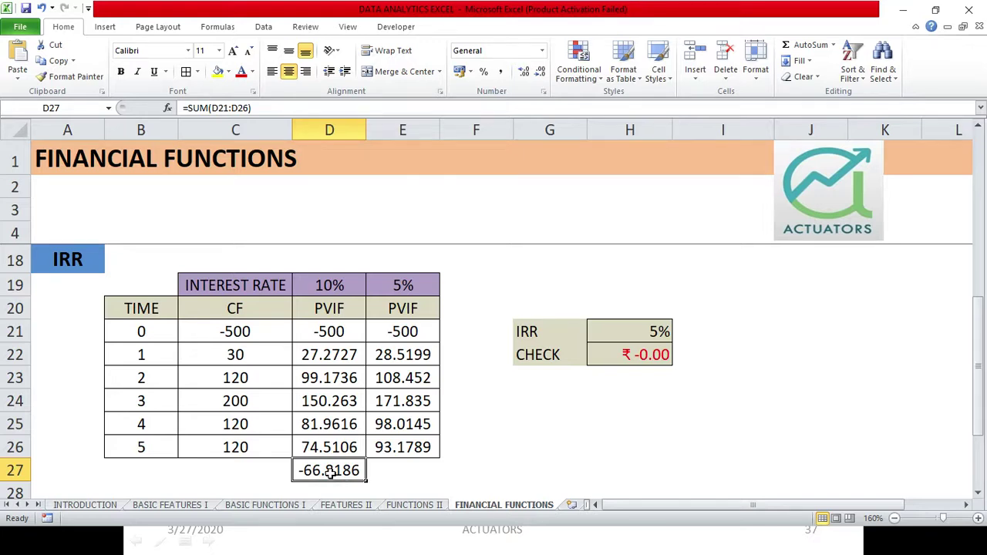
click(278, 471)
click(320, 472)
click(264, 28)
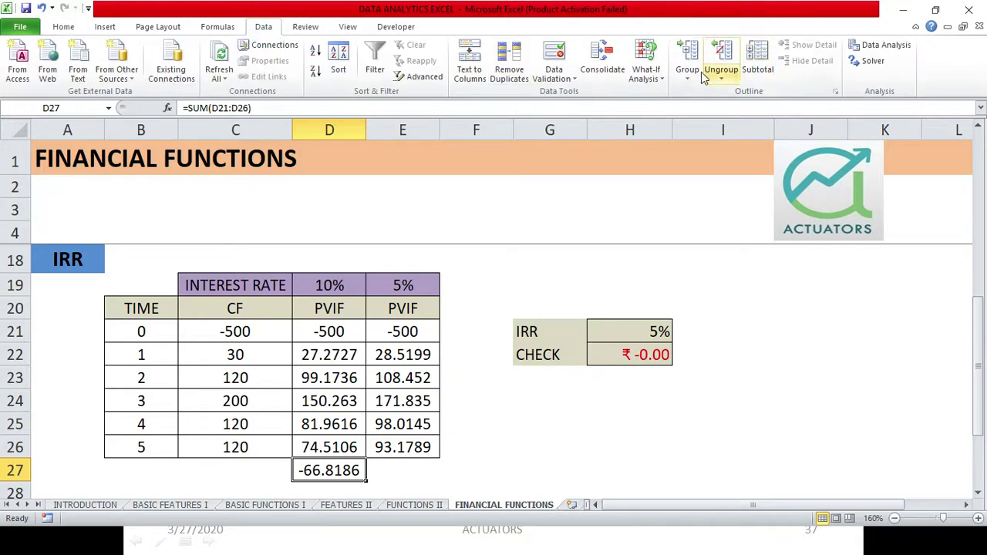
click(648, 69)
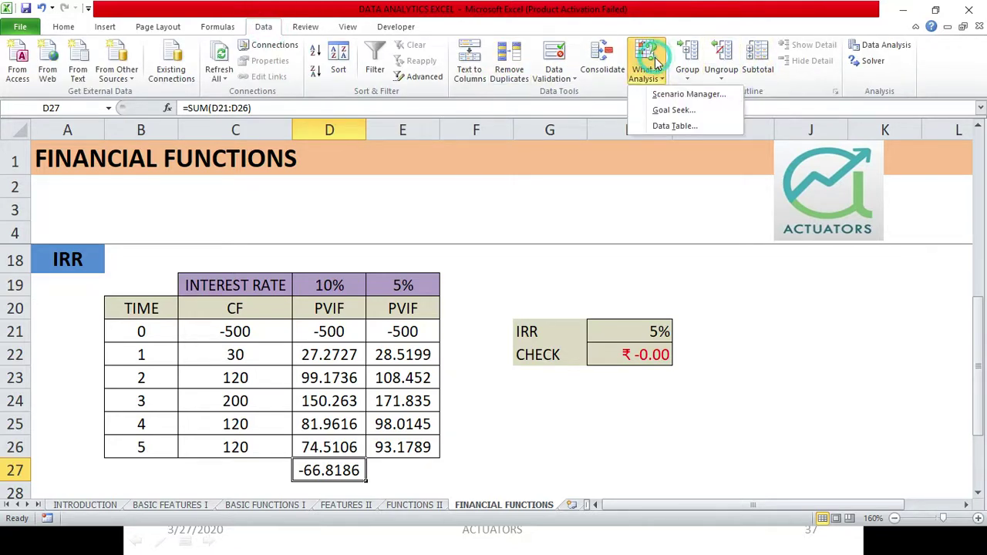
click(668, 110)
key(Tab)
text(0)
key(Tab)
click(338, 283)
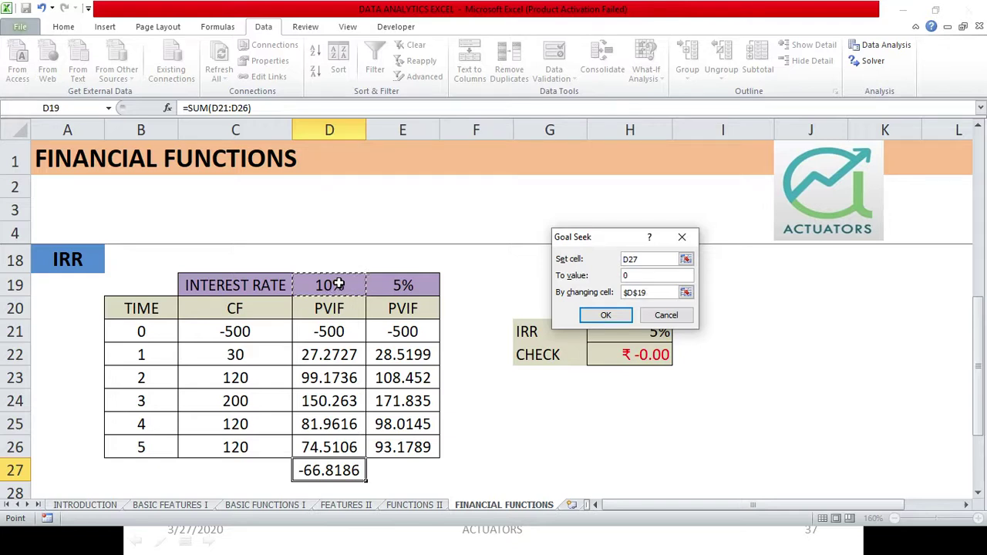
click(605, 315)
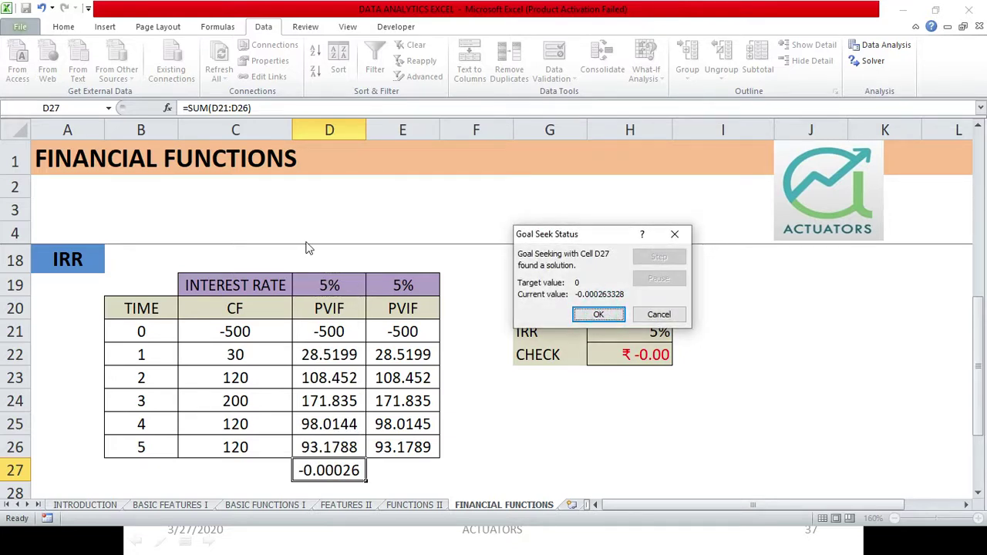
click(617, 314)
click(618, 309)
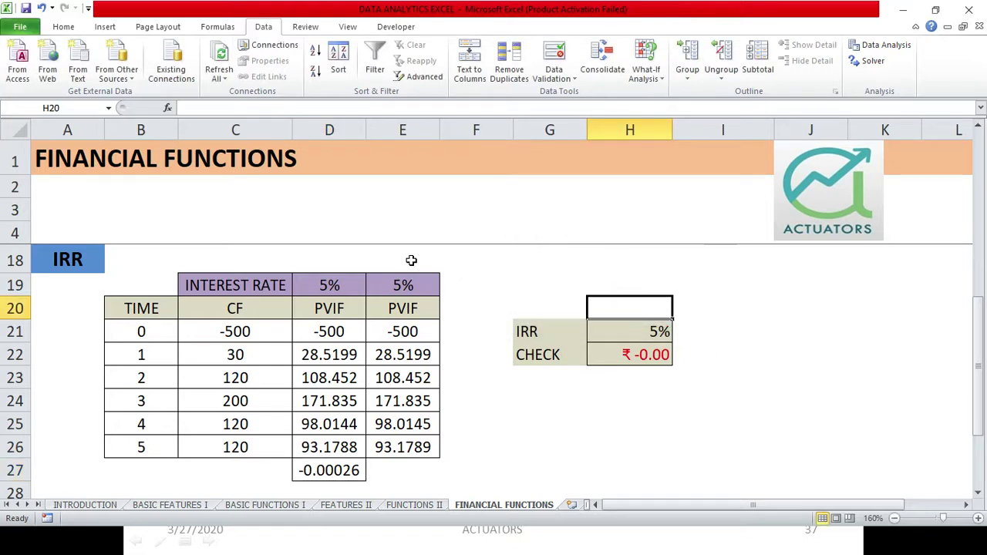
Compare the goal-sought rate in D19 with the IRR formula in H21, and inspect the present value formula in E22 and the CHECK formula
click(324, 282)
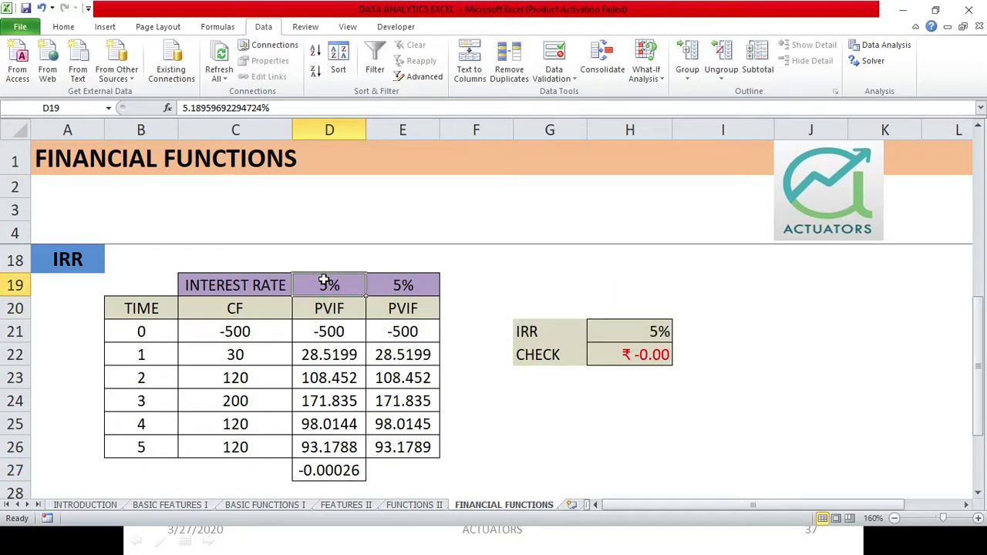
double_click(647, 329)
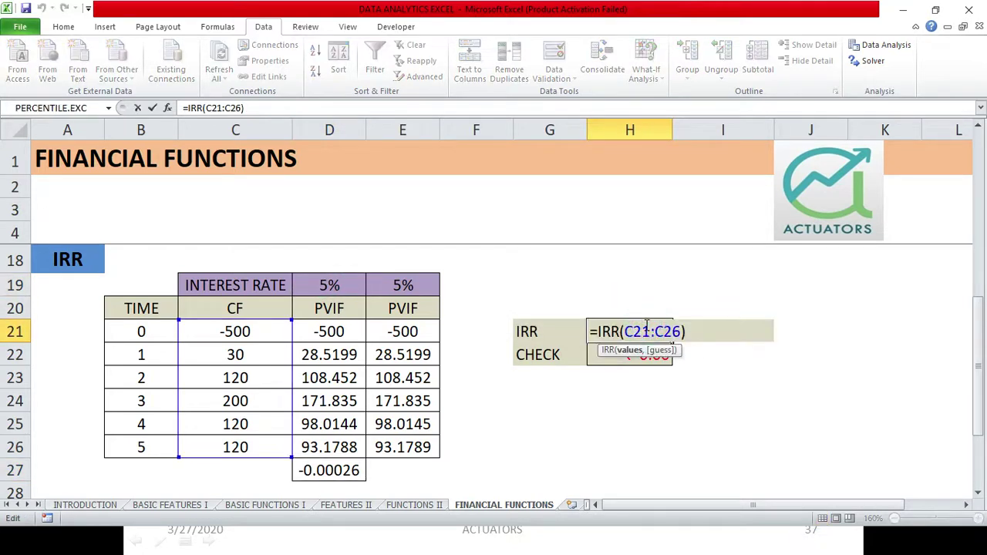
key(Return)
click(646, 331)
click(402, 355)
double_click(402, 355)
key(Return)
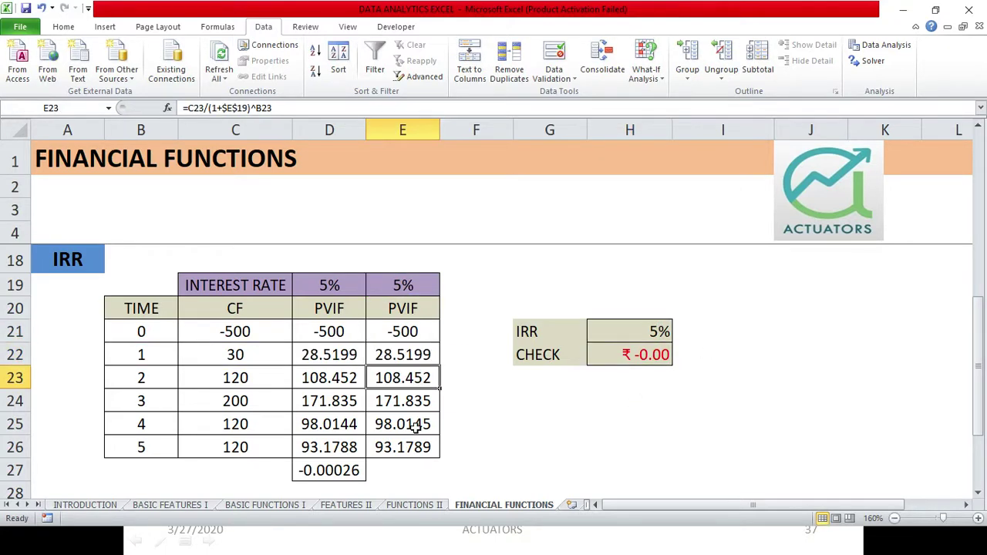
click(600, 355)
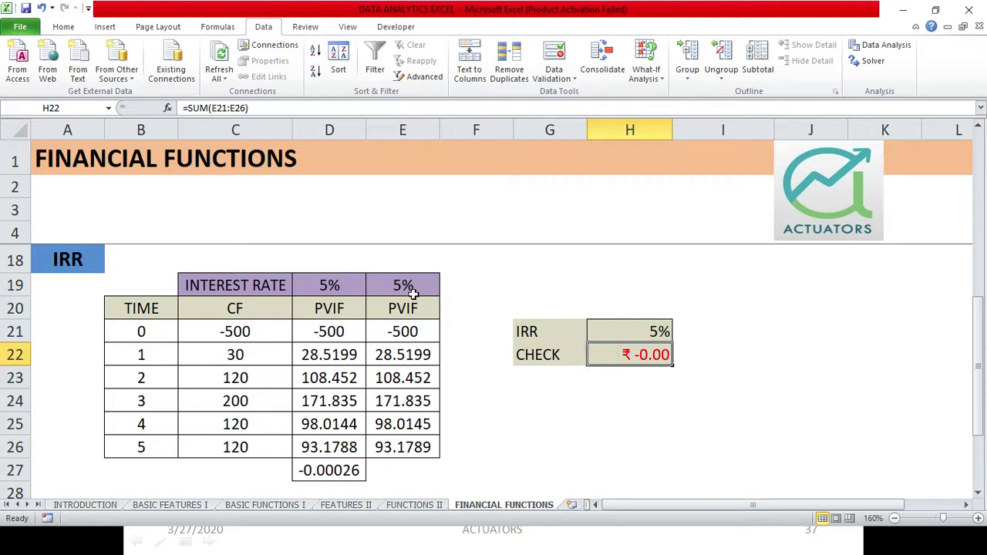
Review the IRR versus cost of financing notes in rows 30 to 32 below the table, and switch to the PowerPoint slide show
click(341, 282)
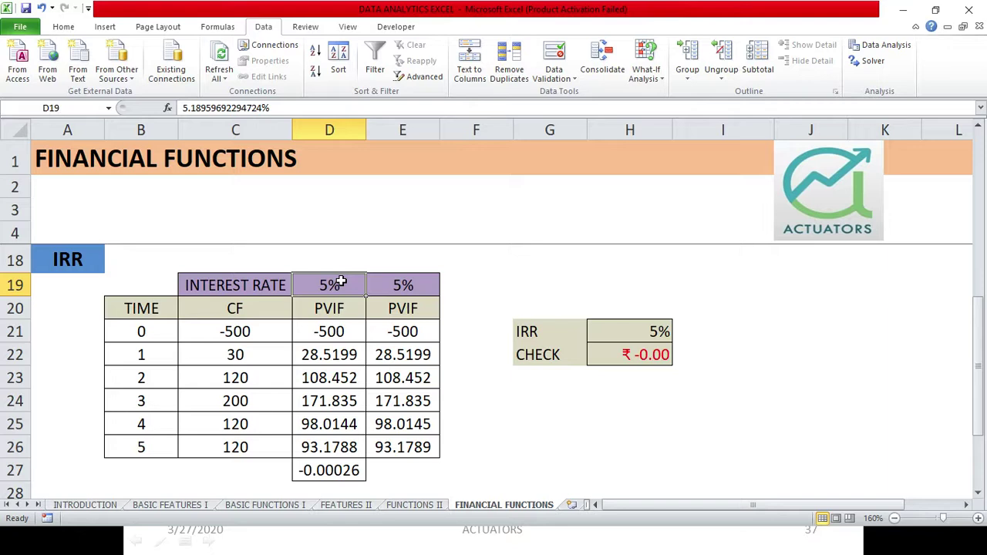
key(Down)
key(Down)
key(Down)
key(Down)
key(Down)
key(Down)
key(Down)
key(Down)
key(Down)
key(Down)
key(Down)
key(Down)
key(Down)
key(Down)
key(Down)
key(Down)
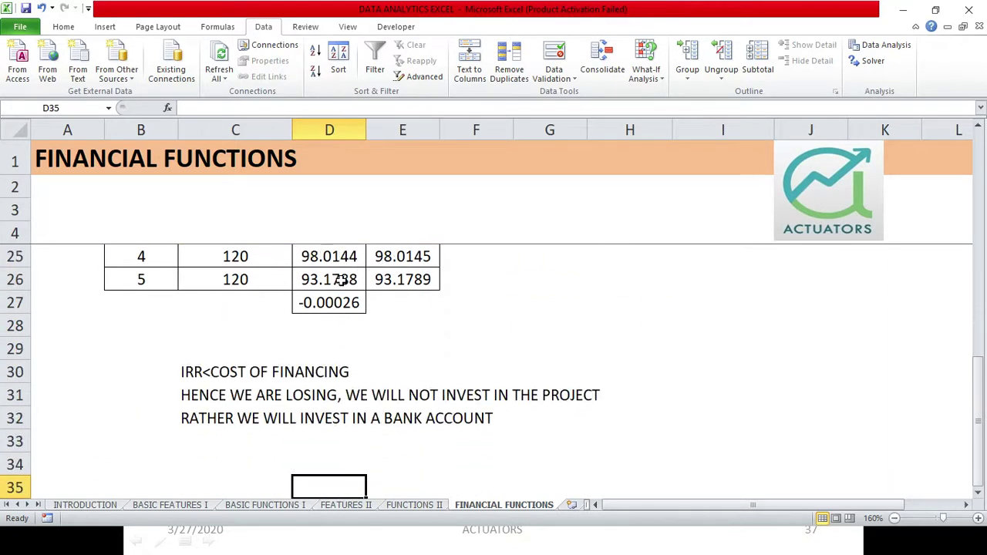
key(alt+Tab)
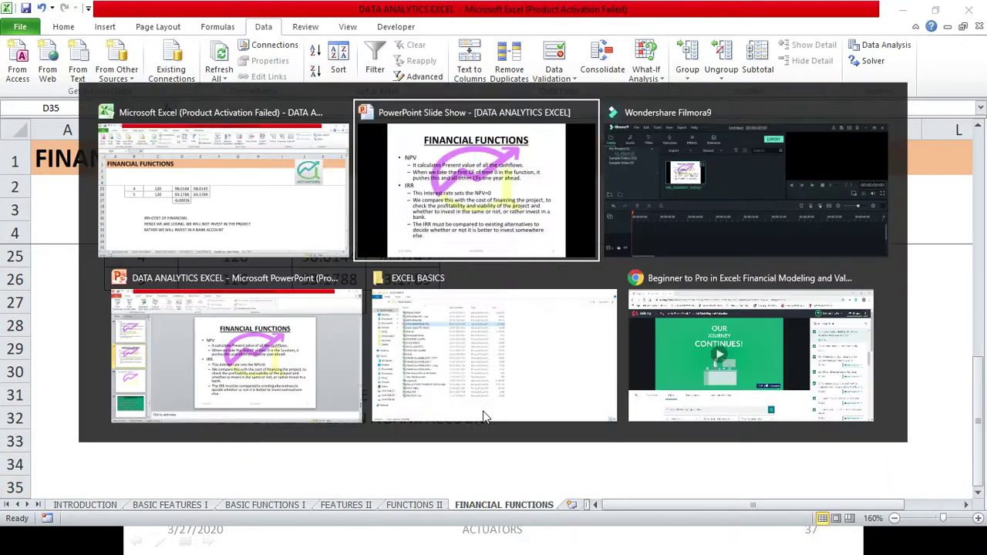